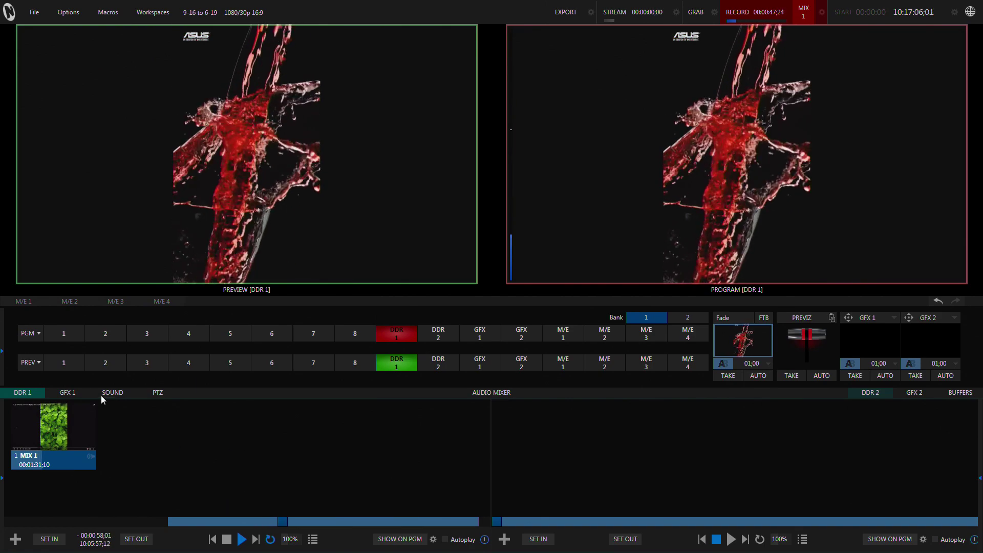
Step: Show the M/E 1 mixer rows, with DDR 1 on bus A and GFX 1 on bus B
left_click(20, 301)
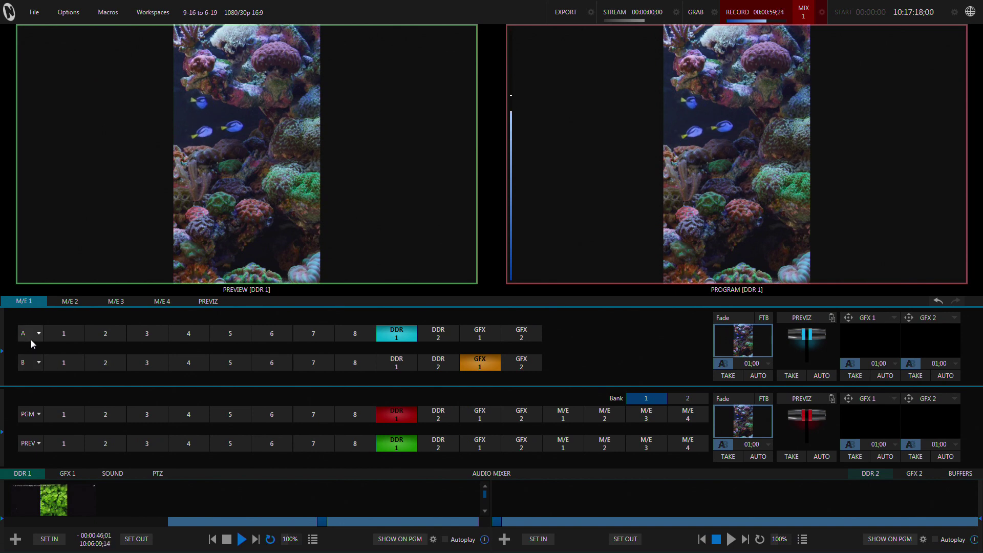
Step: Put M/E 1 on program using the 2 Layer effect, and open layer A's Positioning panel
left_click(572, 415)
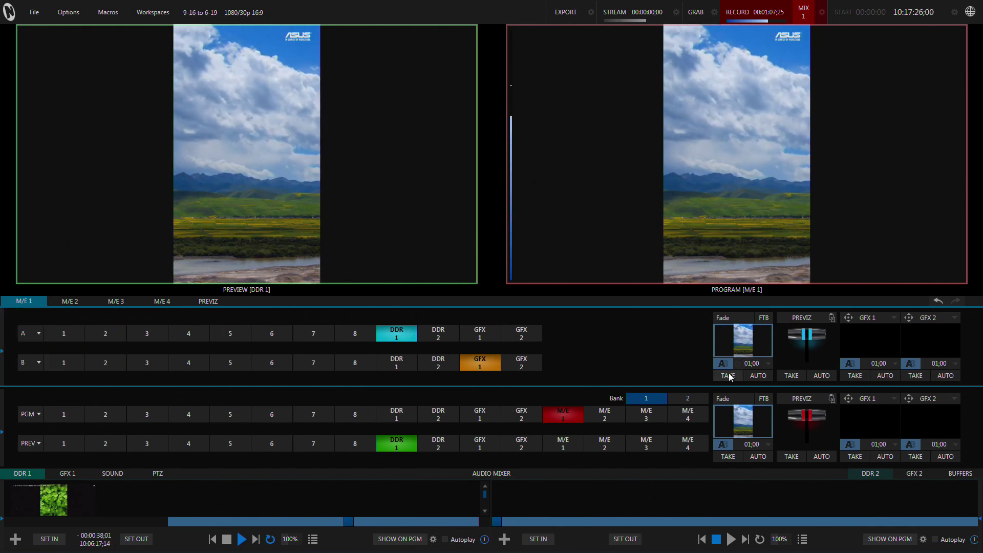
left_click(740, 344)
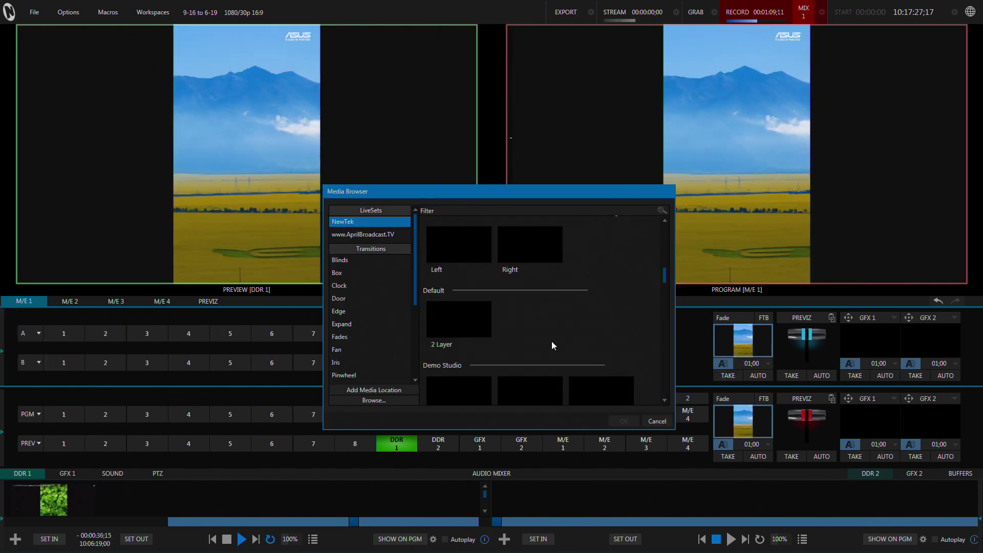
left_click(485, 325)
left_click(627, 423)
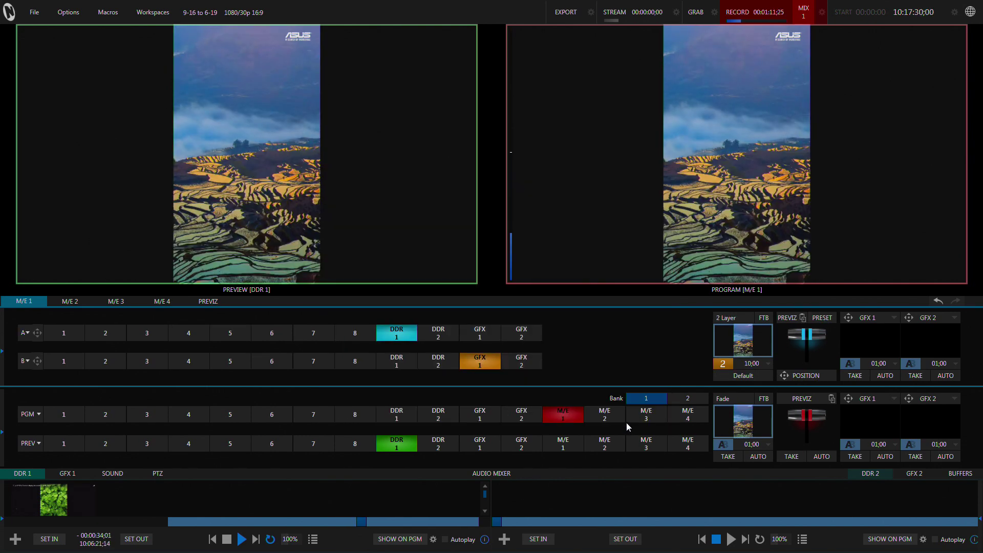
left_click(38, 333)
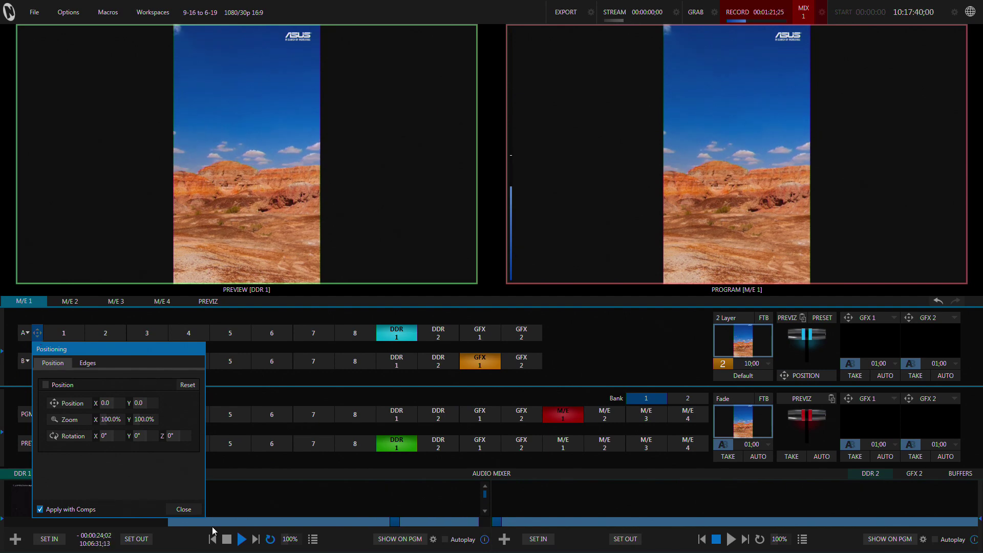
Step: Reopen layer A's Positioning panel and nudge its Position X slightly to the right
left_click(193, 509)
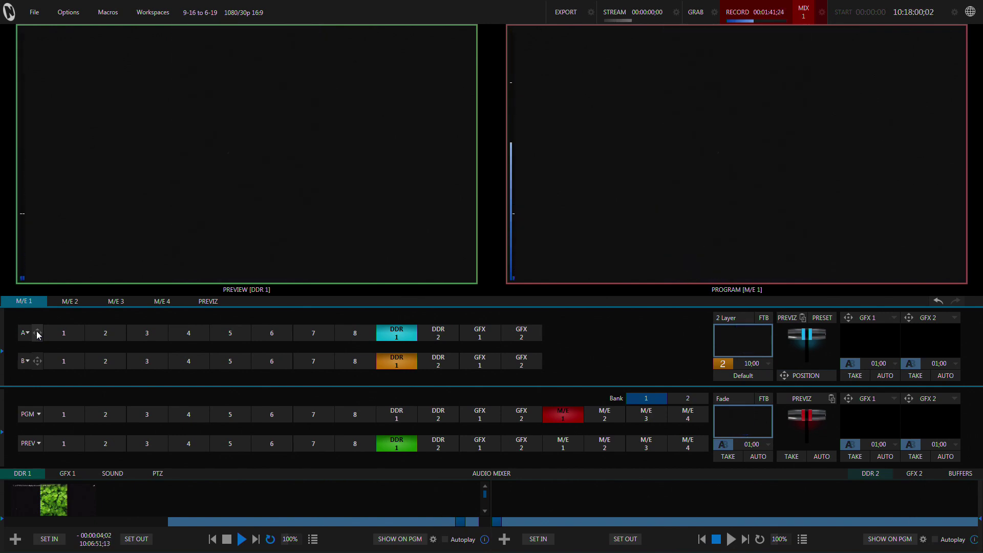
left_click(38, 333)
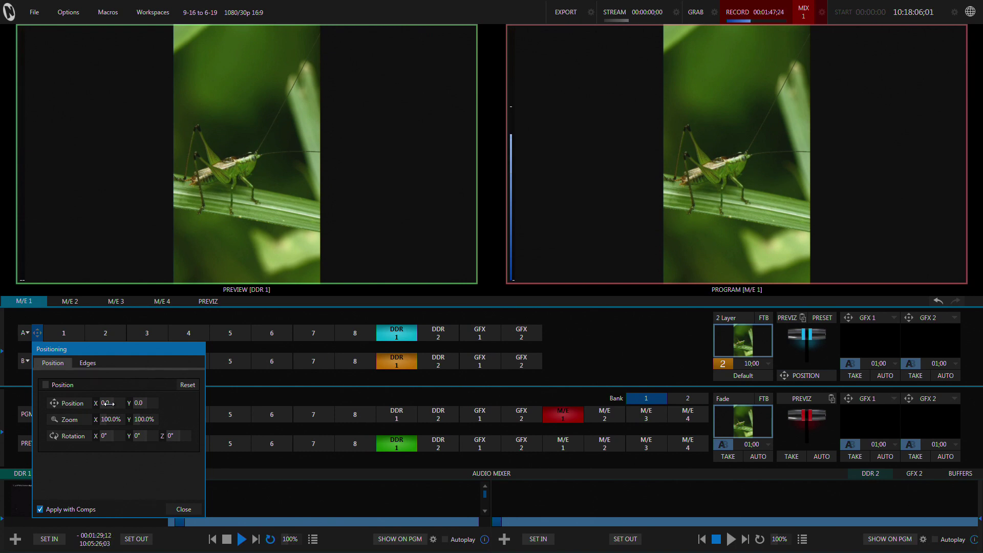
left_click_drag(109, 403, 117, 404)
Step: Set layer A to Zoom X 389.8%, Position X 371.2 and Rotation Y 104°
left_click(117, 406)
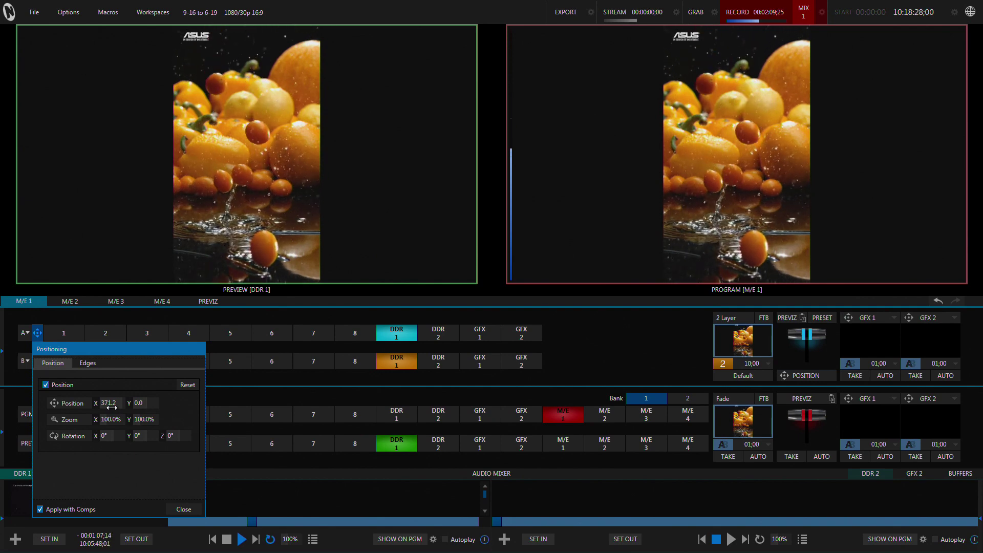
left_click(114, 420)
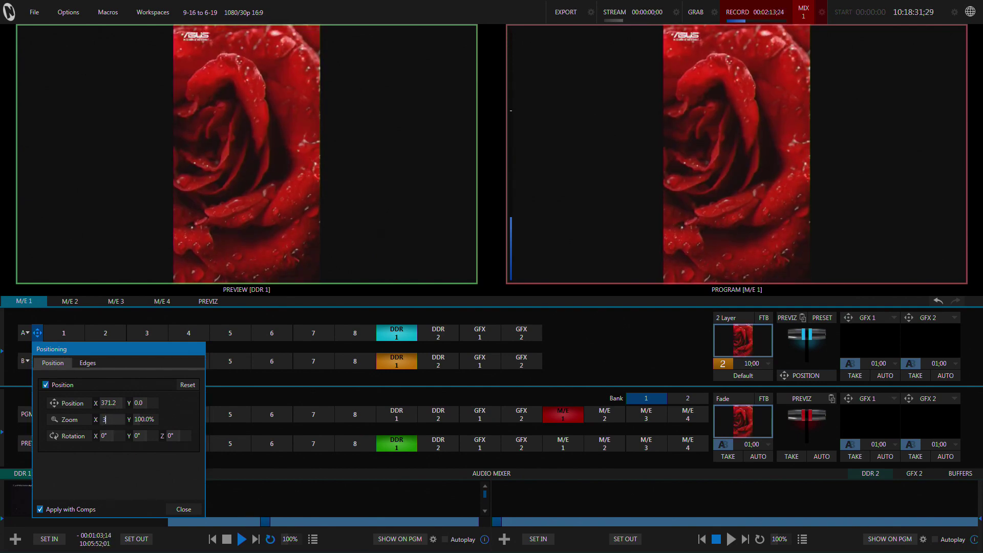
type("389.8")
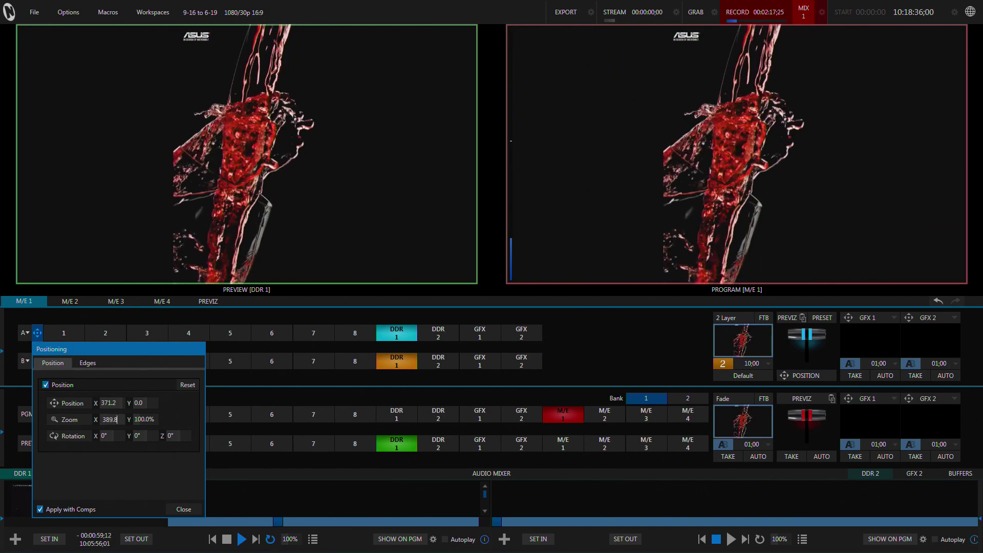
key("Return")
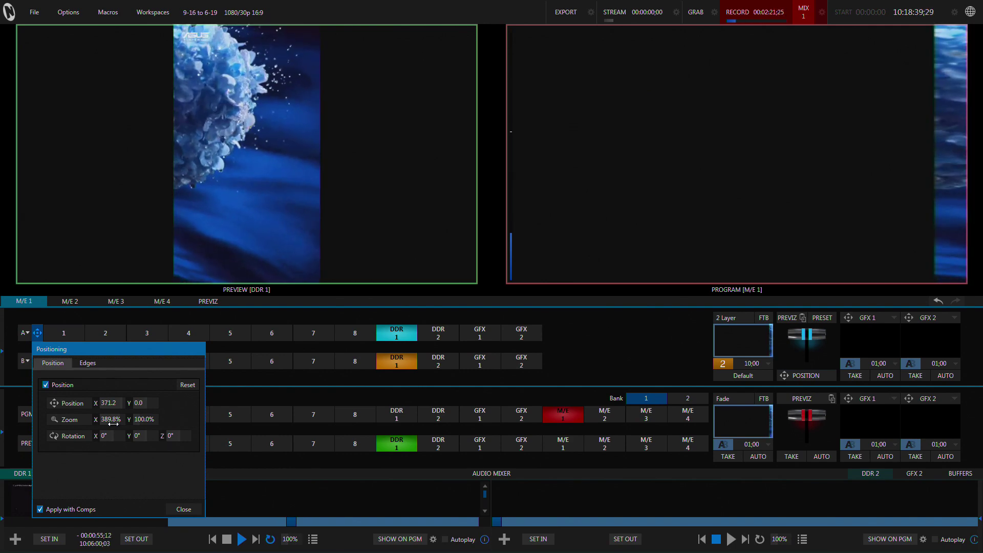
left_click_drag(110, 403, 143, 403)
double_click(106, 403)
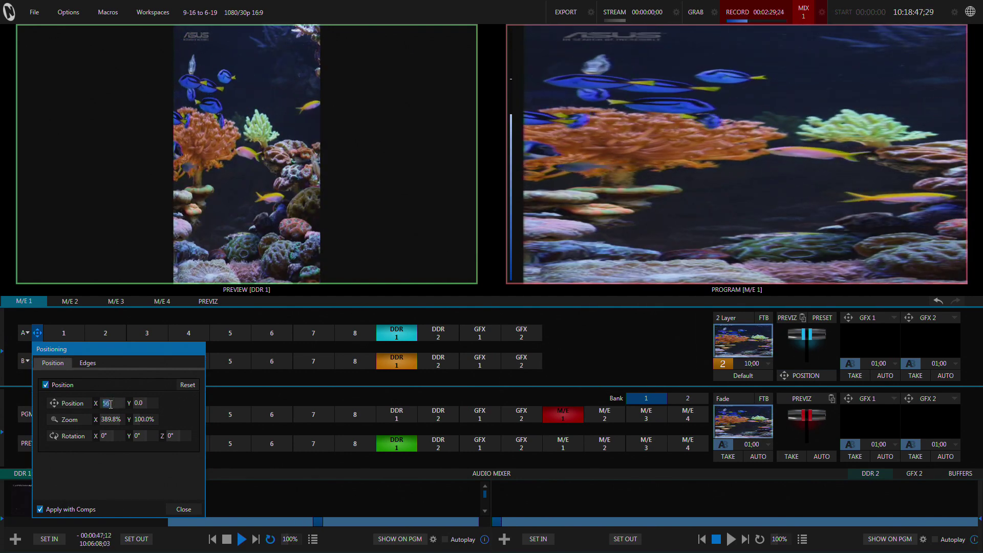
type("371.2")
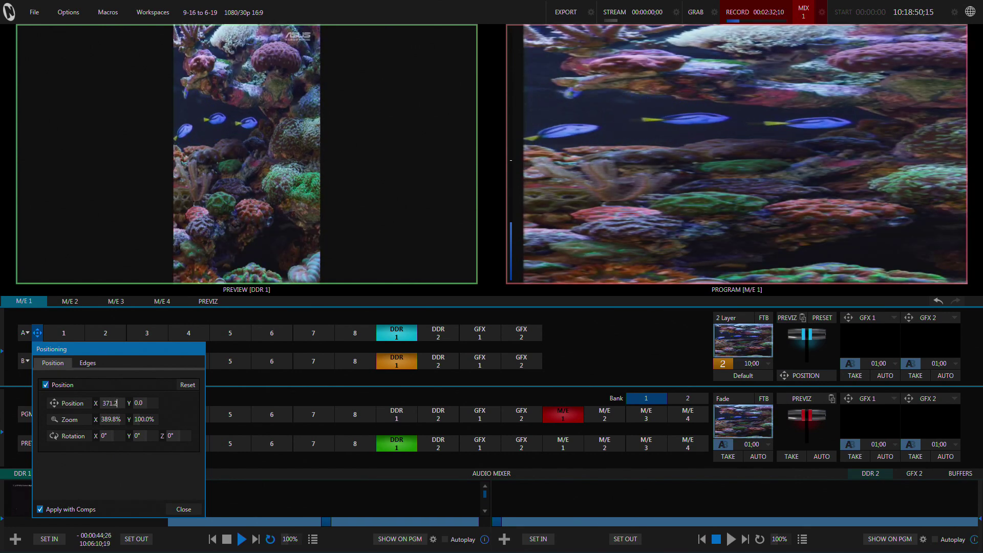
key("Return")
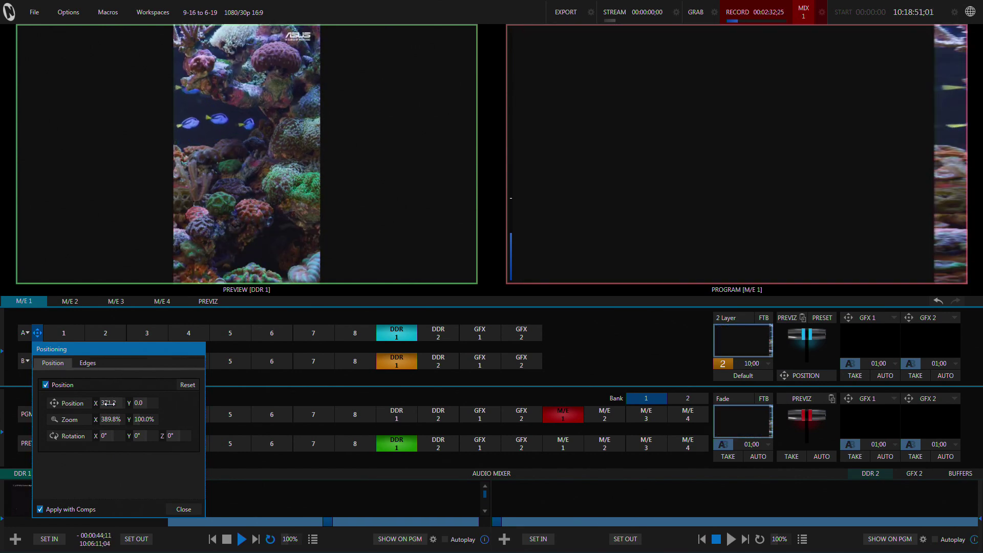
left_click(146, 436)
type("104")
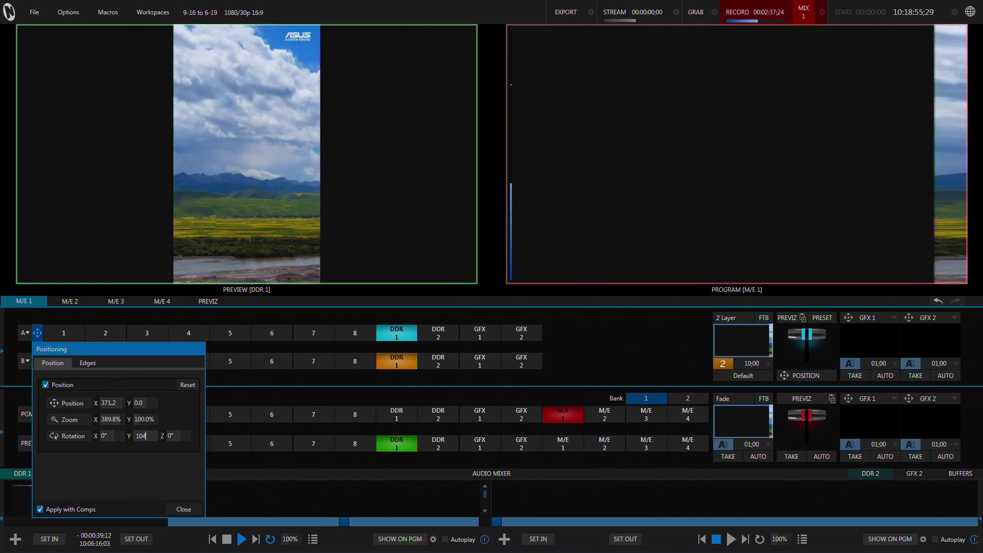
key("Return")
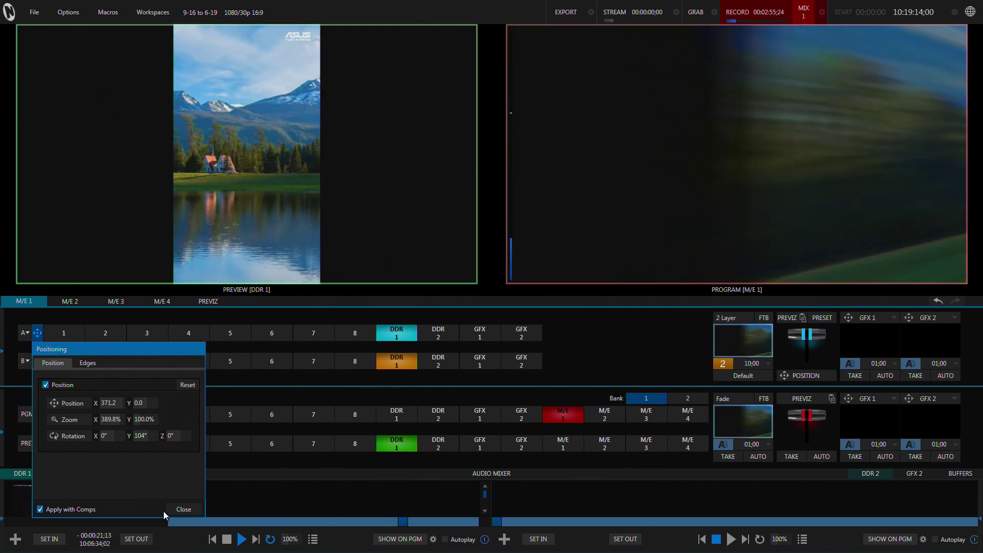
Step: Crop layer A 34% on the left and 34% on the right, then close Positioning
left_click(87, 362)
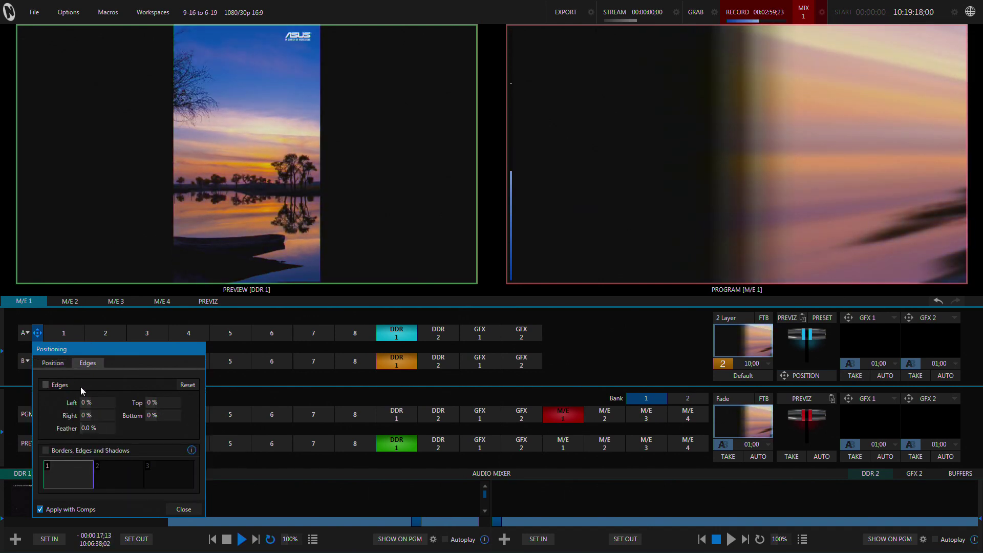
left_click(92, 403)
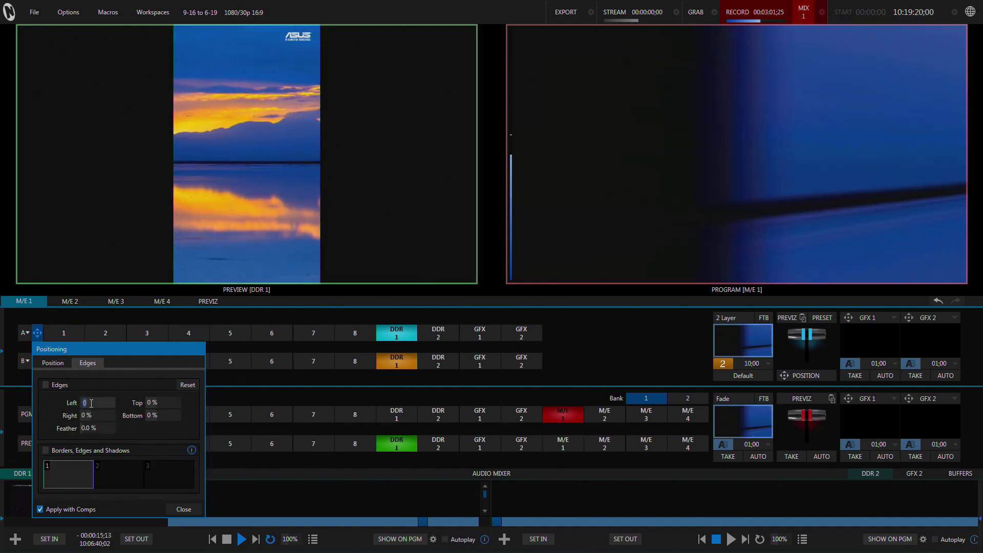
type("34")
key("Return")
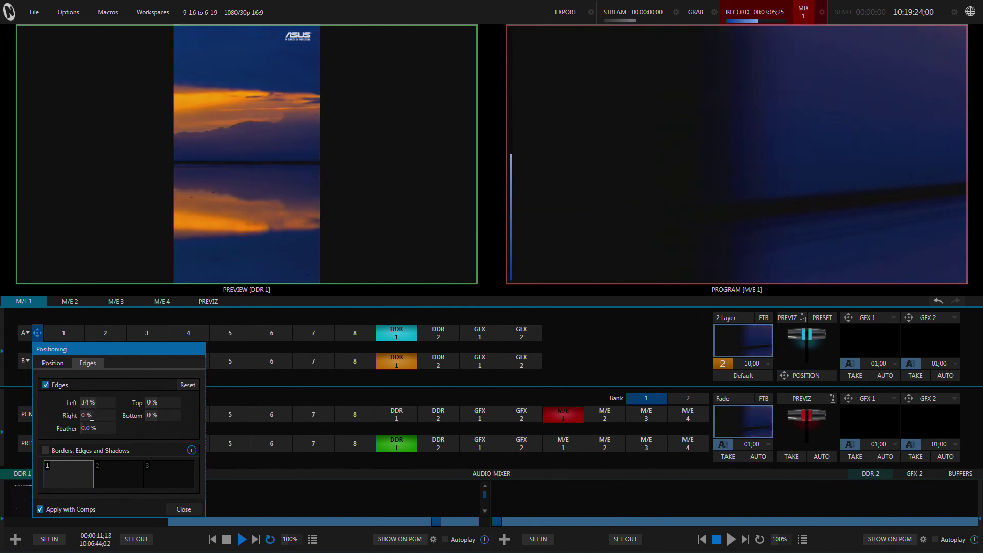
left_click(91, 415)
type("34")
key("Return")
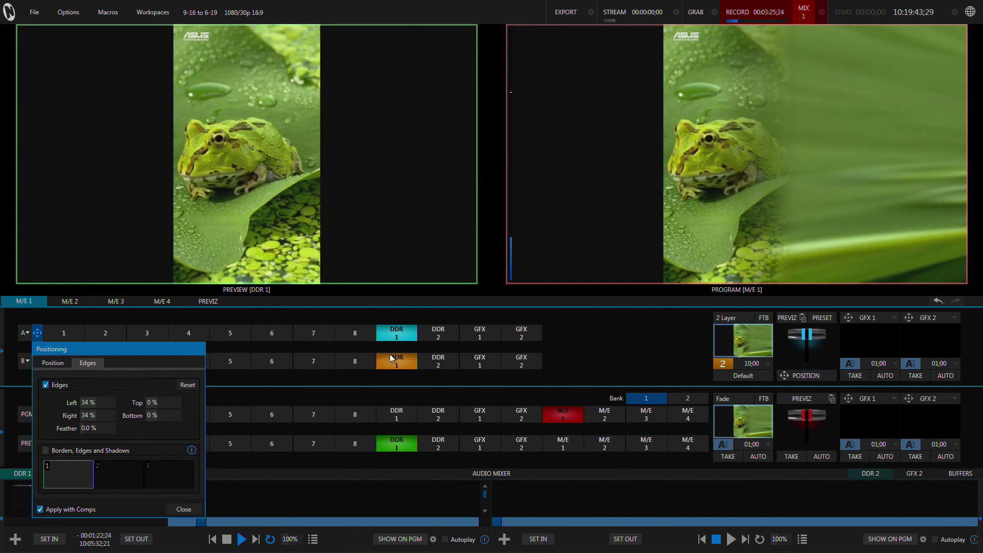
left_click(181, 508)
Step: Set layer B to Position X -371, Zoom X 389.8% and Zoom Y 500%
left_click(37, 361)
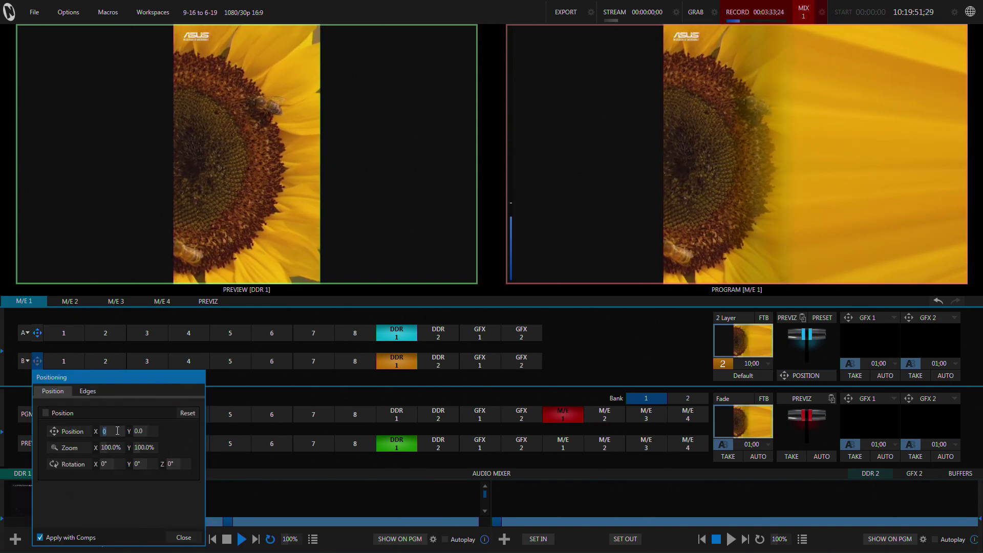
type("-")
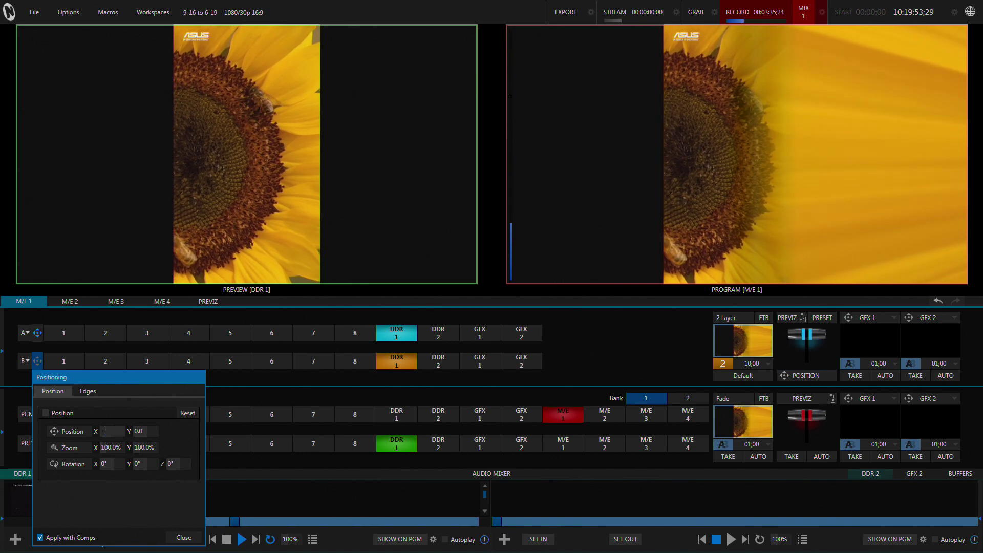
type("371.2")
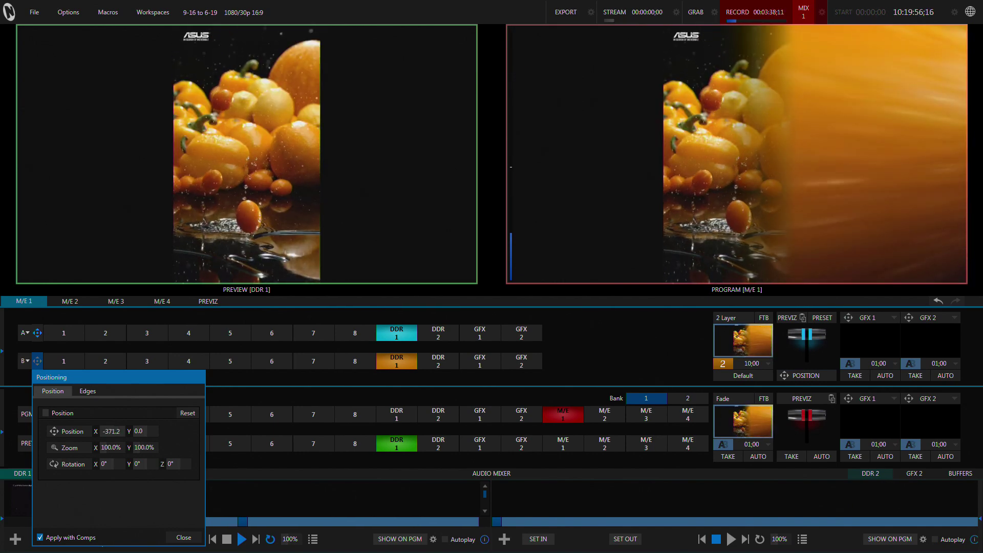
key("Return")
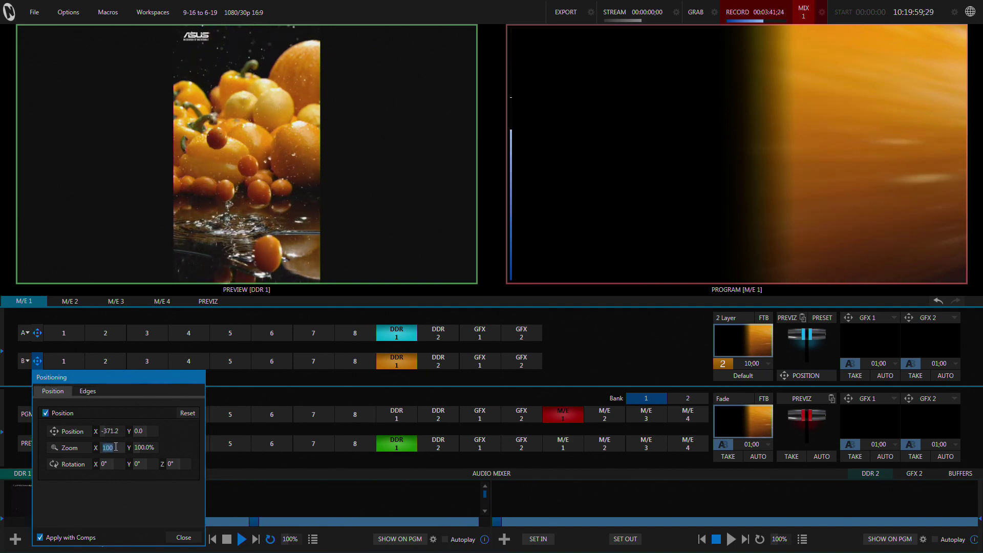
type("389")
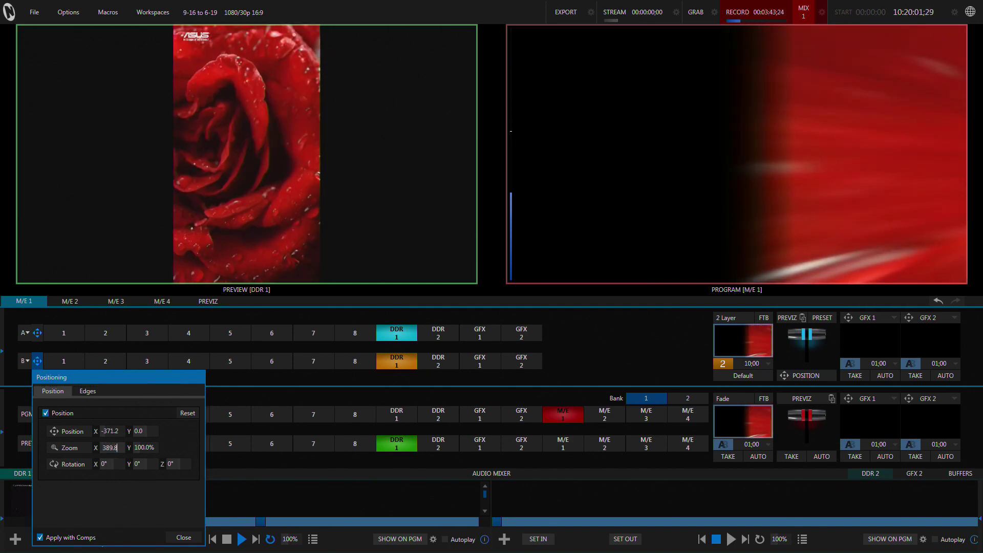
type(".8")
left_click(147, 447)
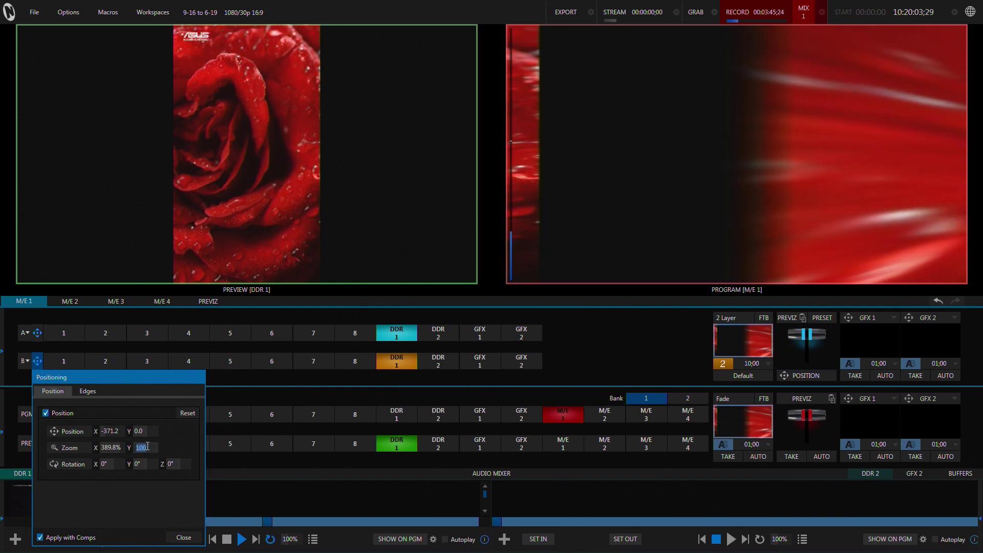
type("500")
key("Return")
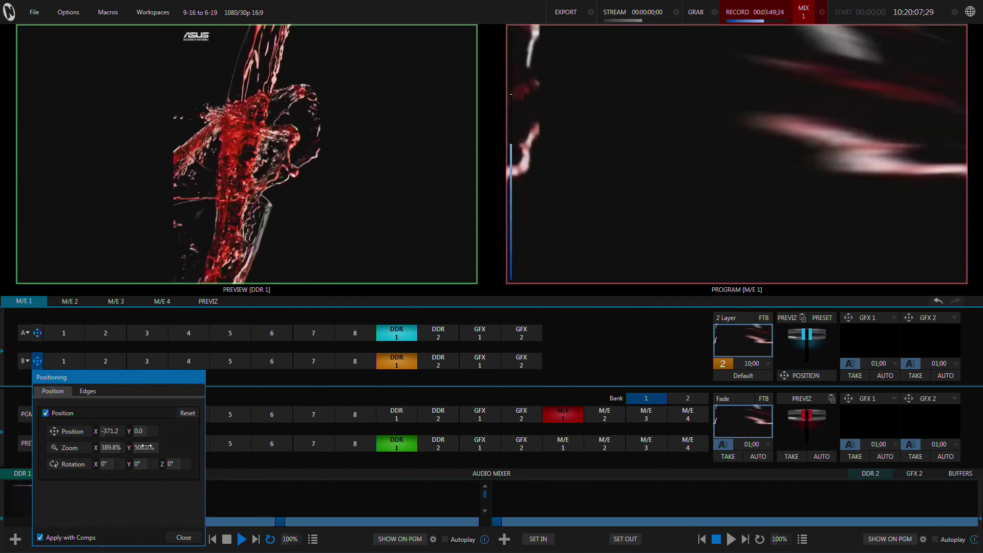
left_click(183, 537)
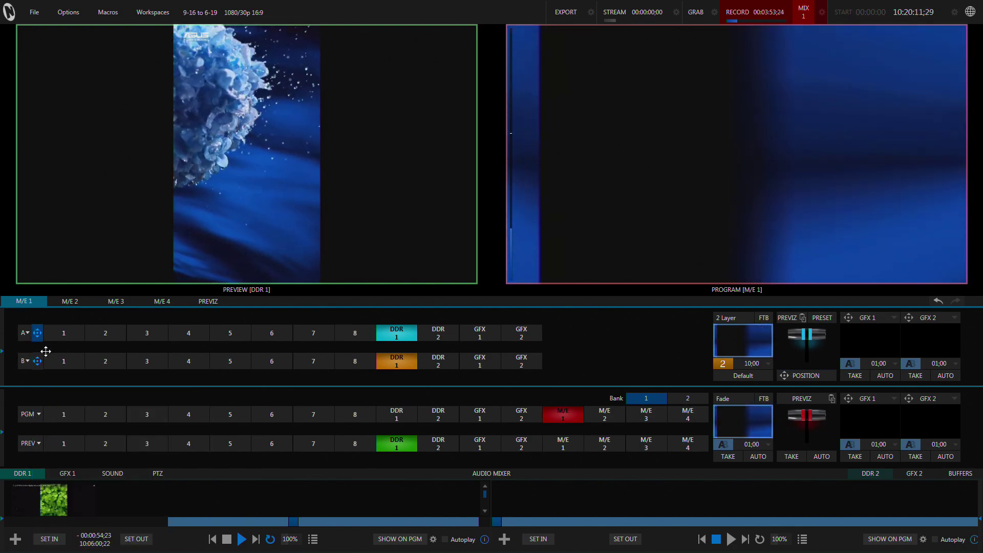
Step: Open layer A's Positioning panel to its position, zoom and rotation settings
left_click(38, 333)
left_click(51, 363)
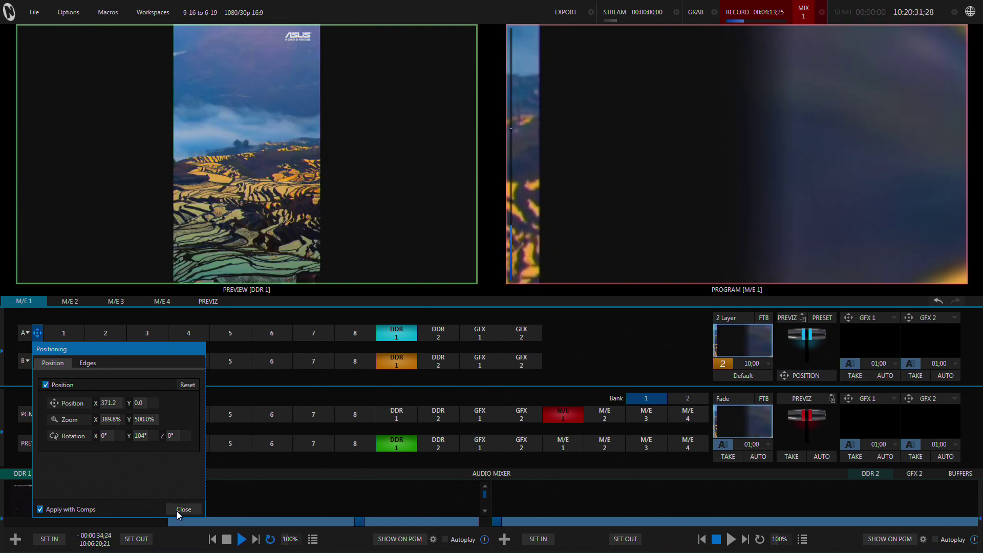
Step: Give layer B a Y rotation of -104°
left_click(176, 511)
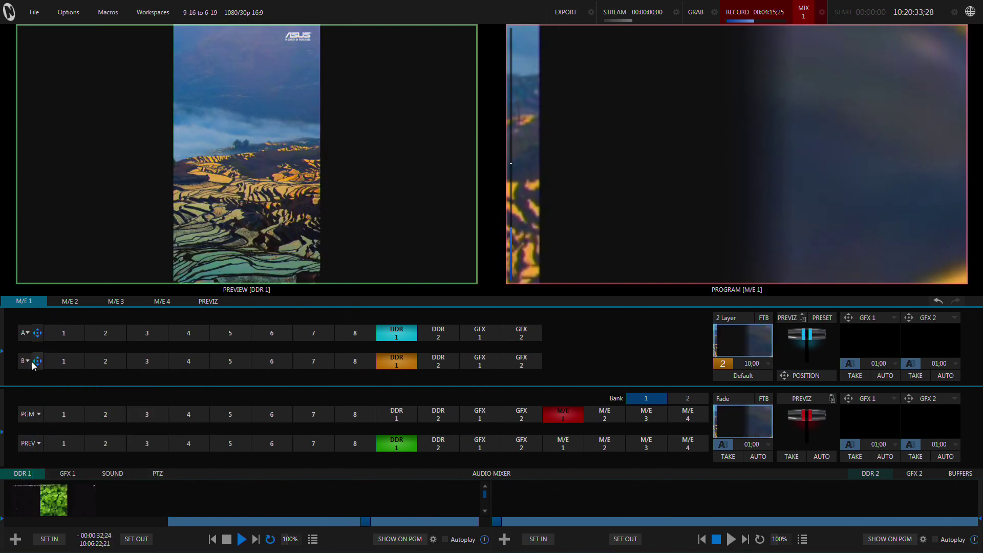
left_click(39, 364)
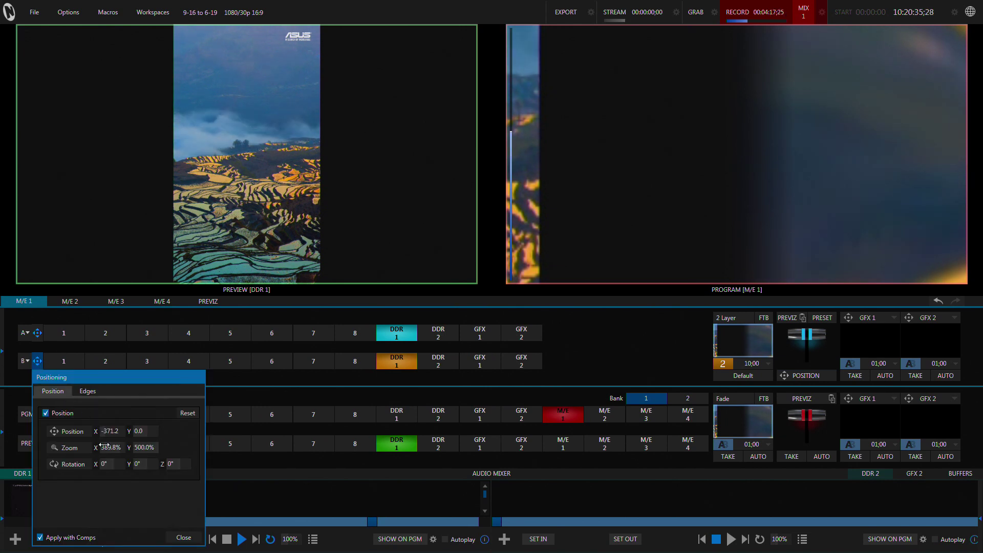
left_click(143, 463)
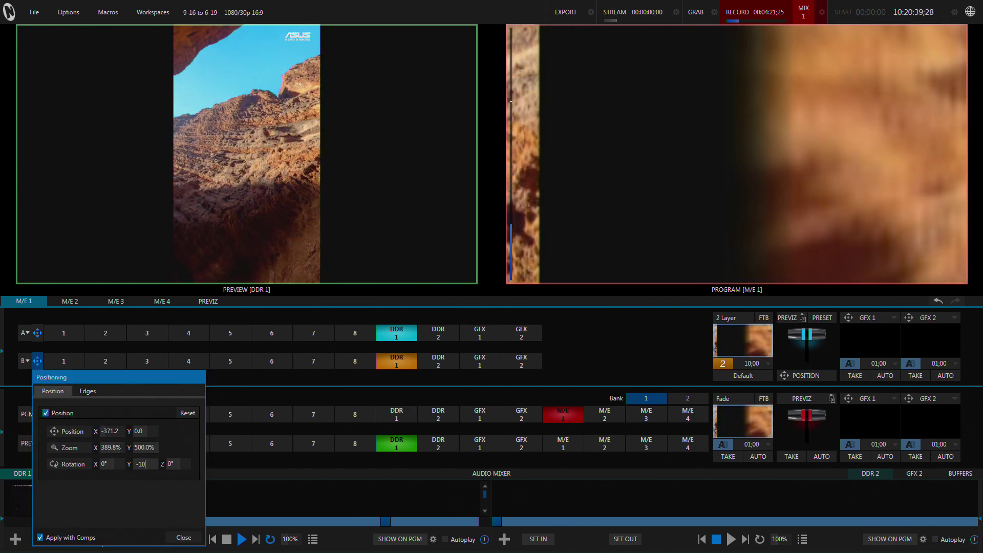
key("Return")
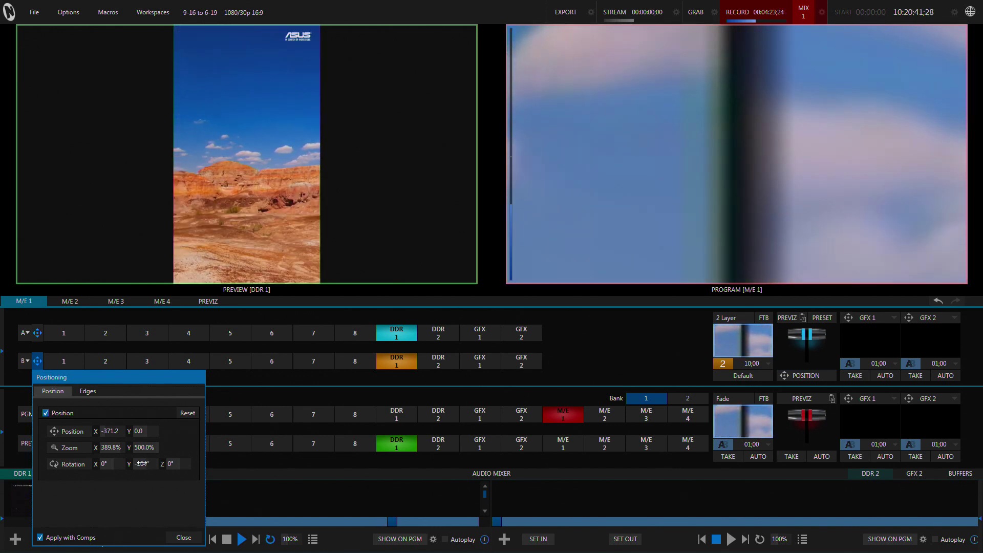
Step: Crop layer B 34% on the left and right edges, then close Positioning
left_click(90, 392)
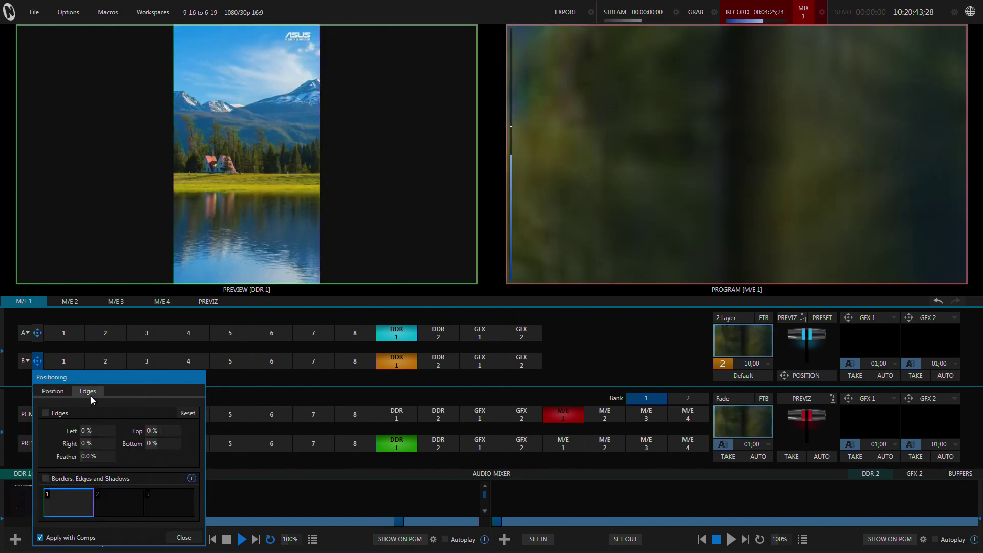
left_click(97, 430)
type("34")
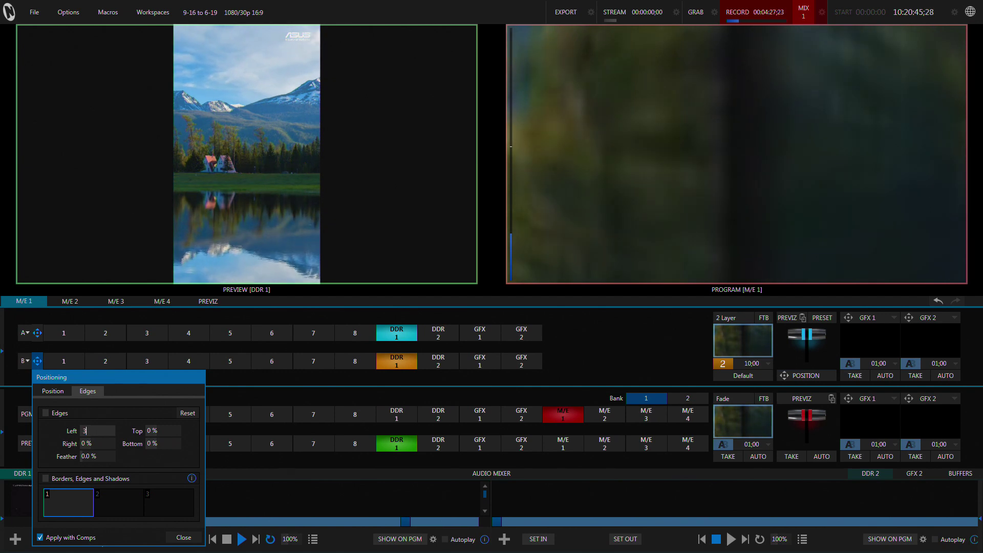
left_click(97, 443)
type("34")
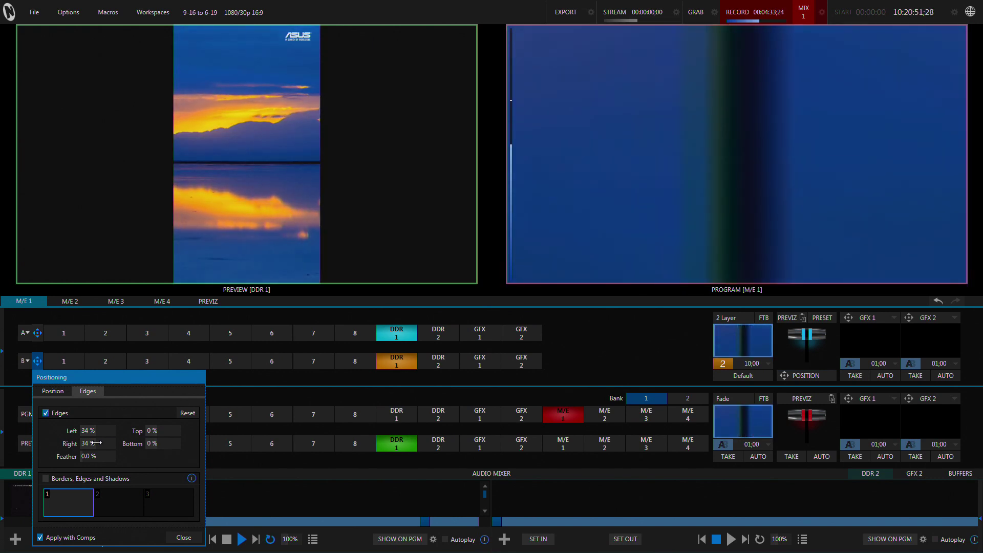
left_click(177, 539)
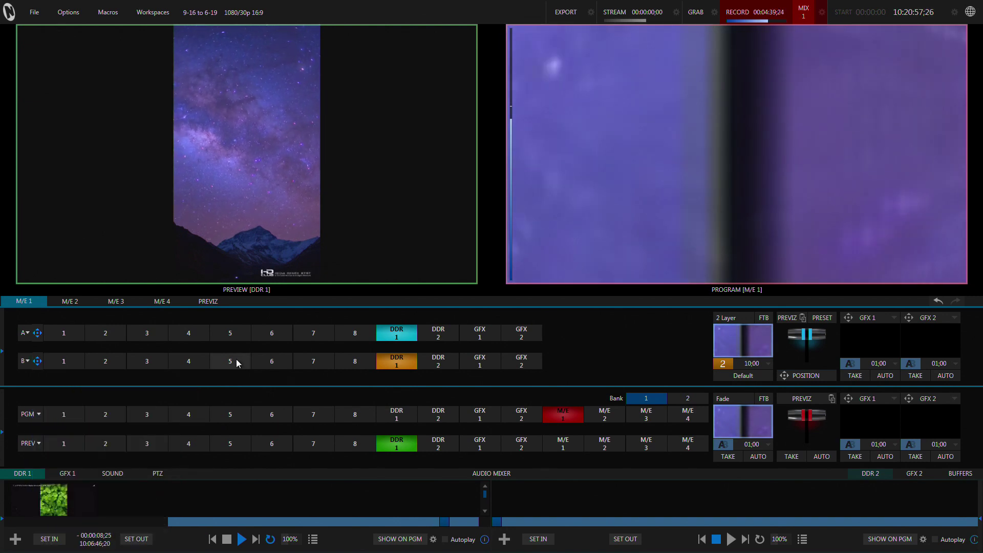
Step: Set the first overlay's source to DDR 1 and take it on air
left_click(867, 318)
mouse_move(872, 336)
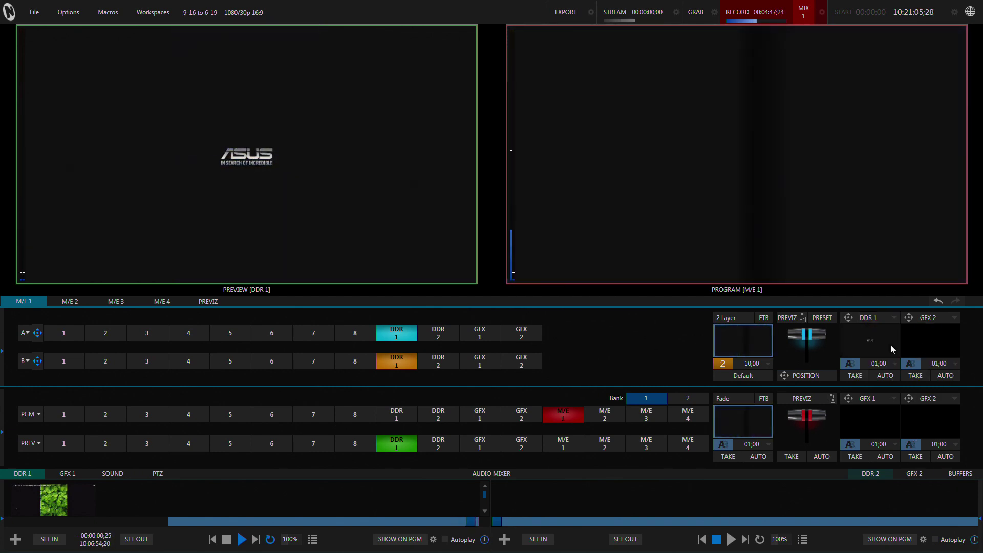
left_click(857, 378)
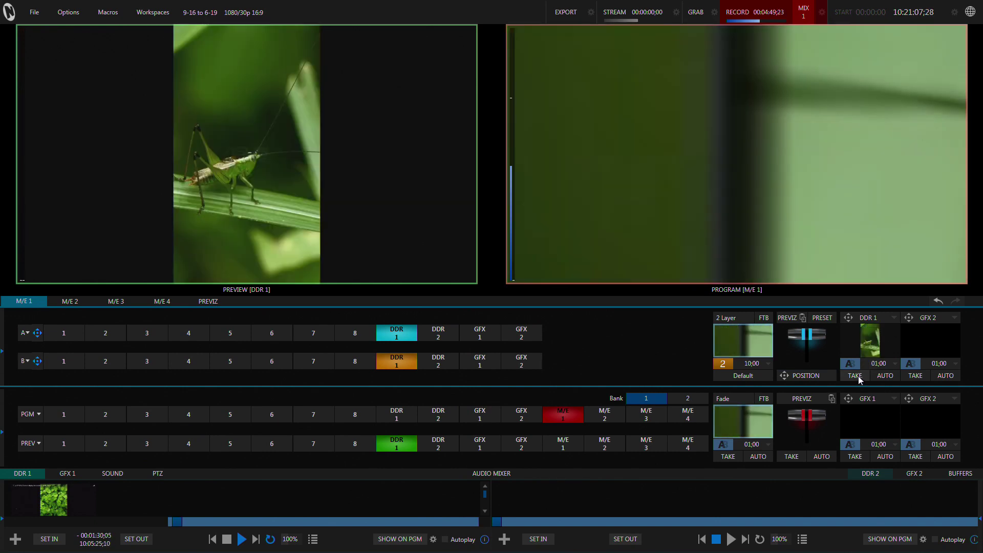
Step: Crop the DDR 1 overlay 34% on the left and right edges
left_click(845, 330)
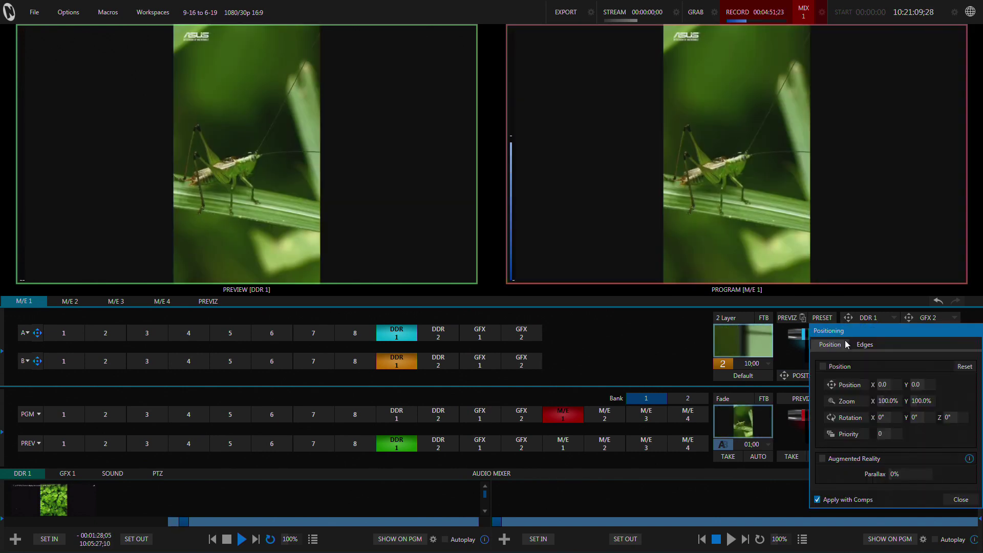
left_click(864, 346)
left_click(873, 383)
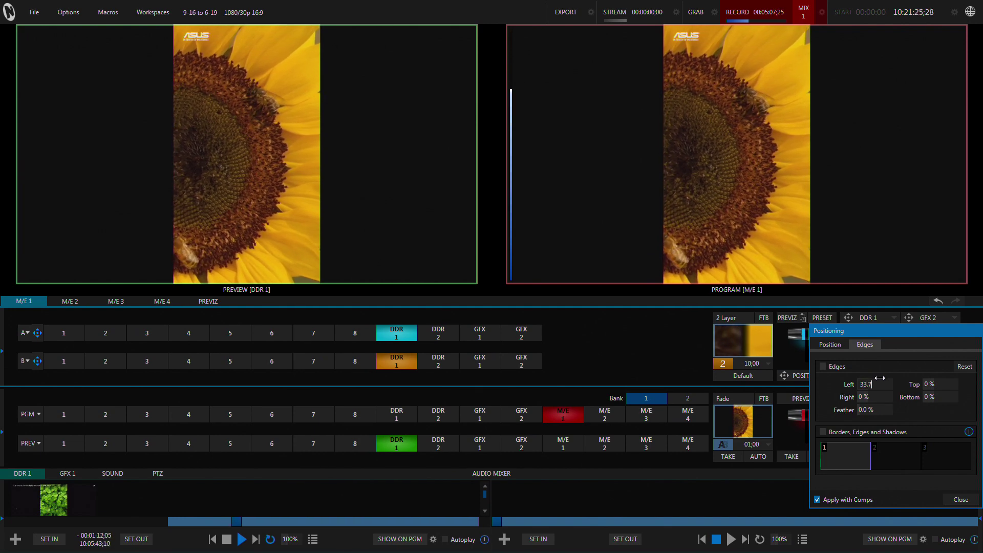
key("Return")
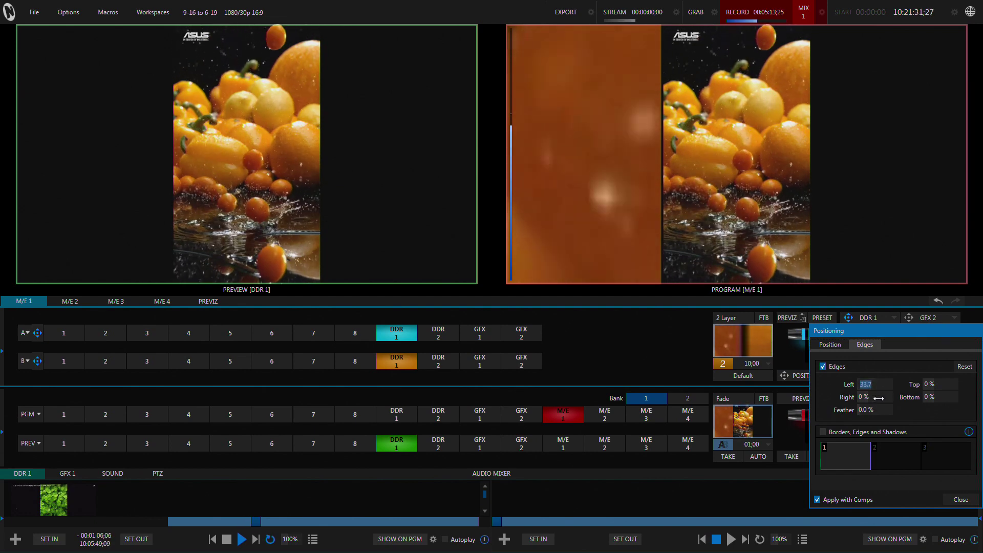
left_click(880, 399)
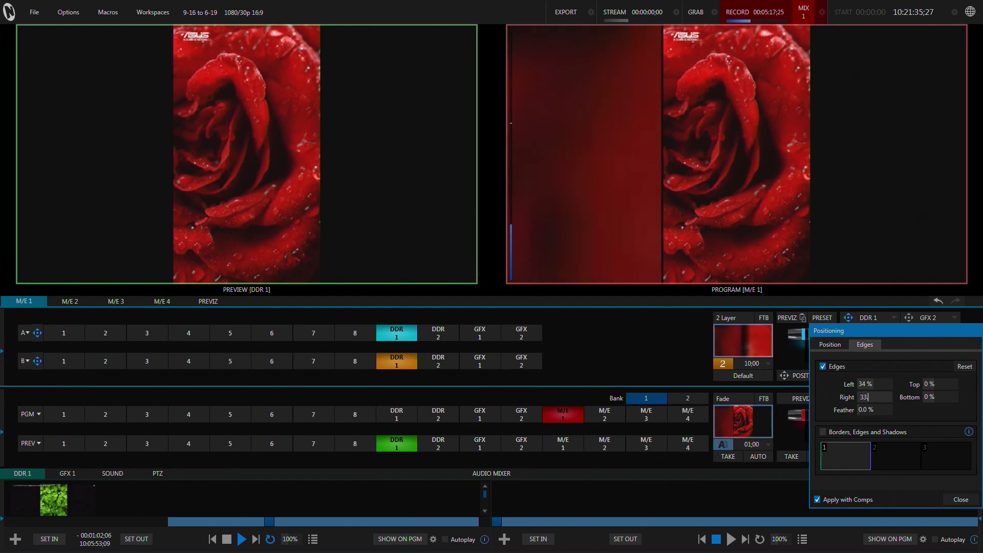
type("33")
key("BackSpace")
type("4")
key("Return")
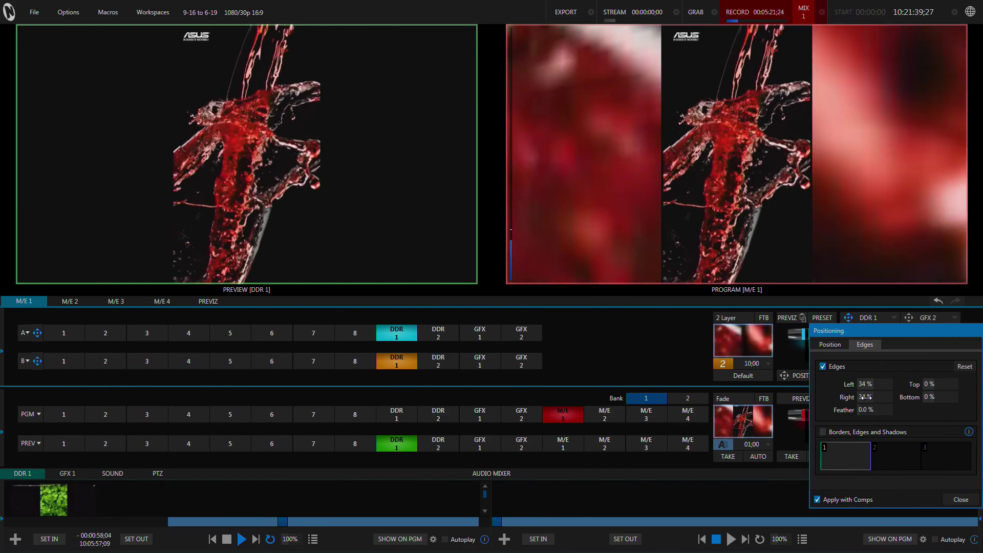
left_click(959, 499)
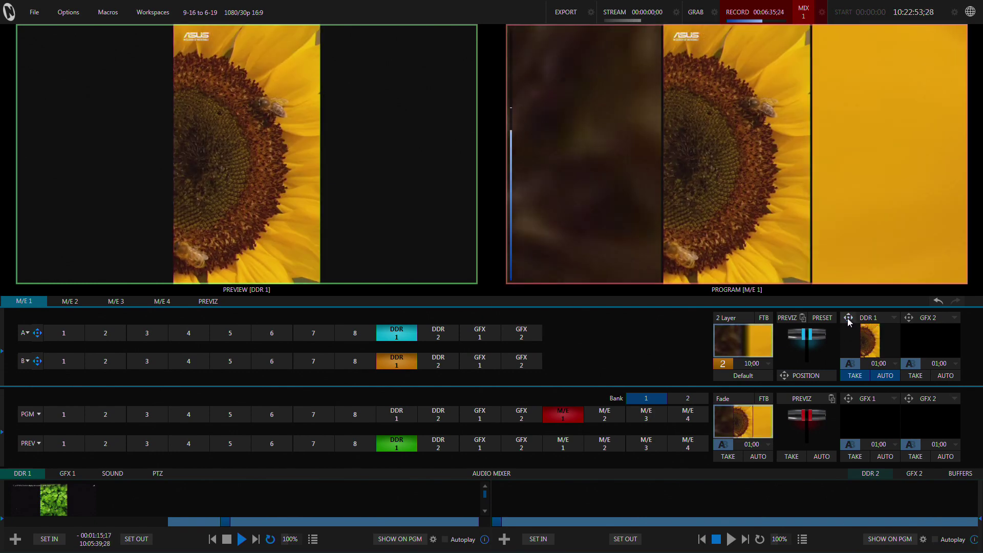
left_click(847, 318)
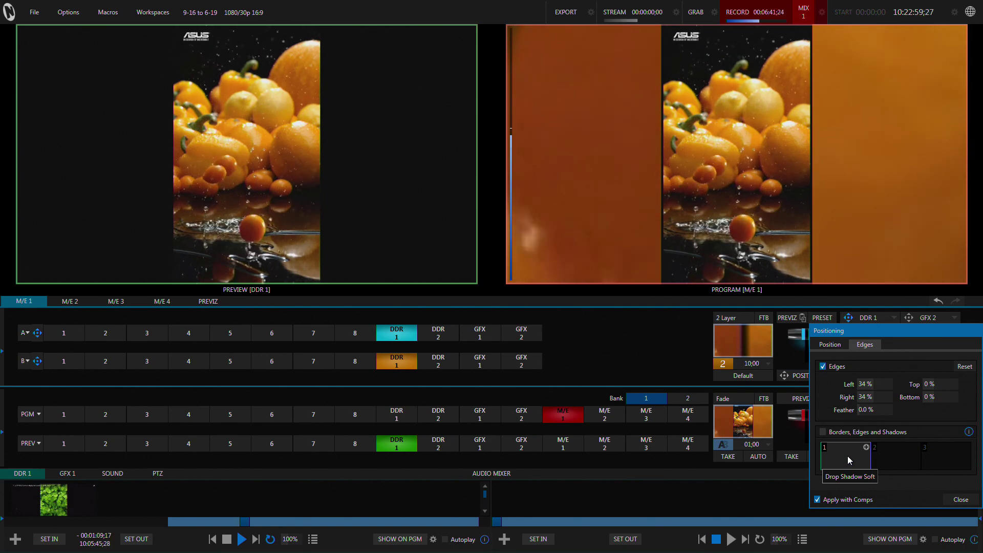
left_click(961, 499)
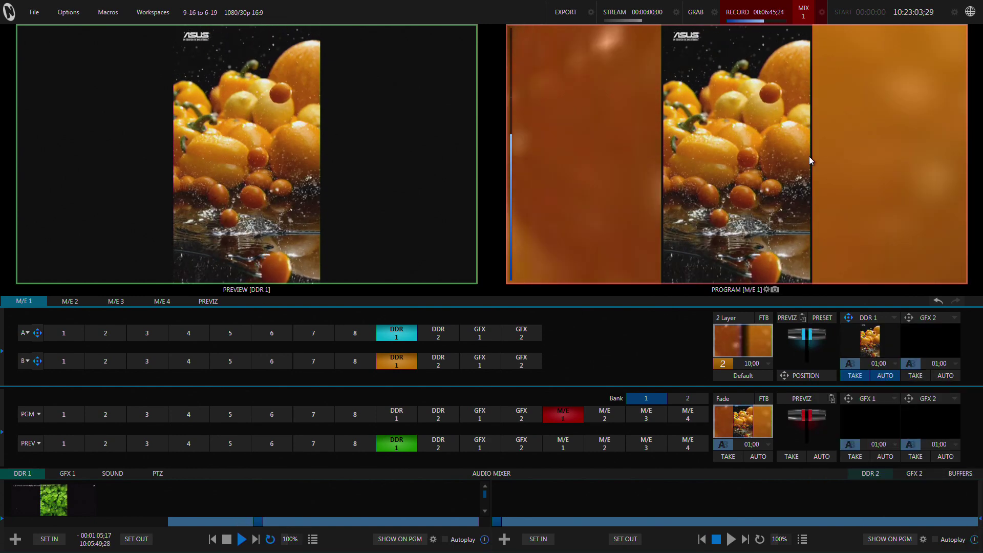